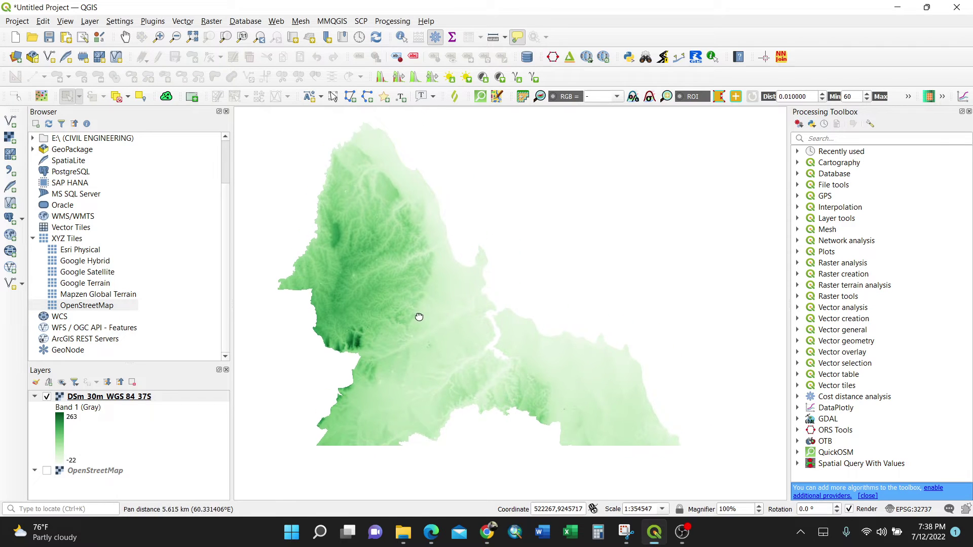
# - Locate the Slope algorithm via the Raster menu and the Processing Toolbox search
pyautogui.moveTo(428, 284)
pyautogui.mouseDown()
pyautogui.moveTo(456, 304)
pyautogui.moveTo(442, 309)
pyautogui.mouseUp()
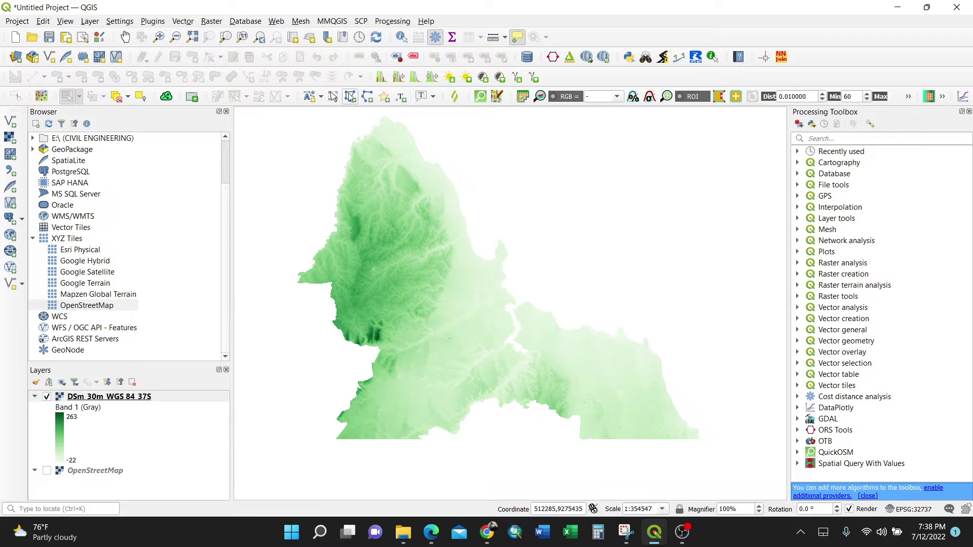
pyautogui.click(212, 20)
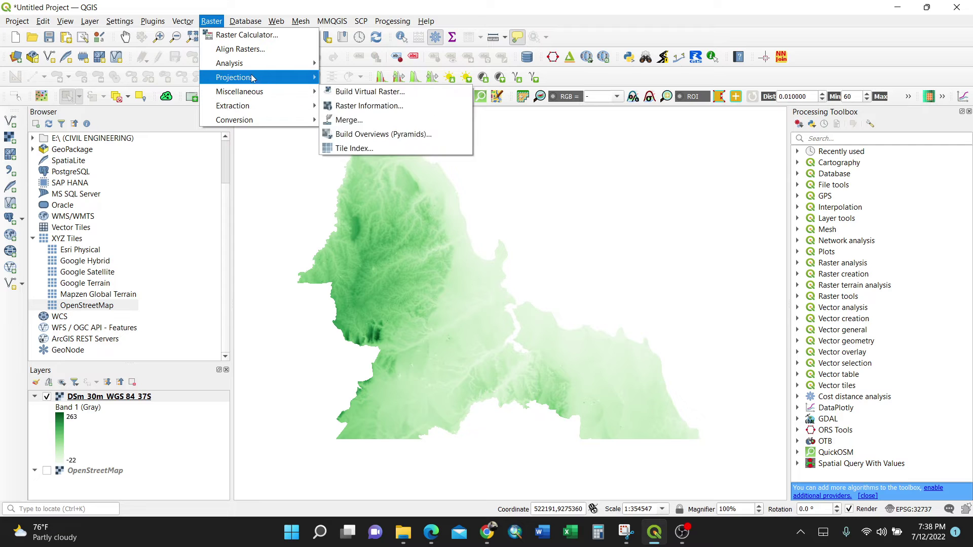
pyautogui.moveTo(230, 64)
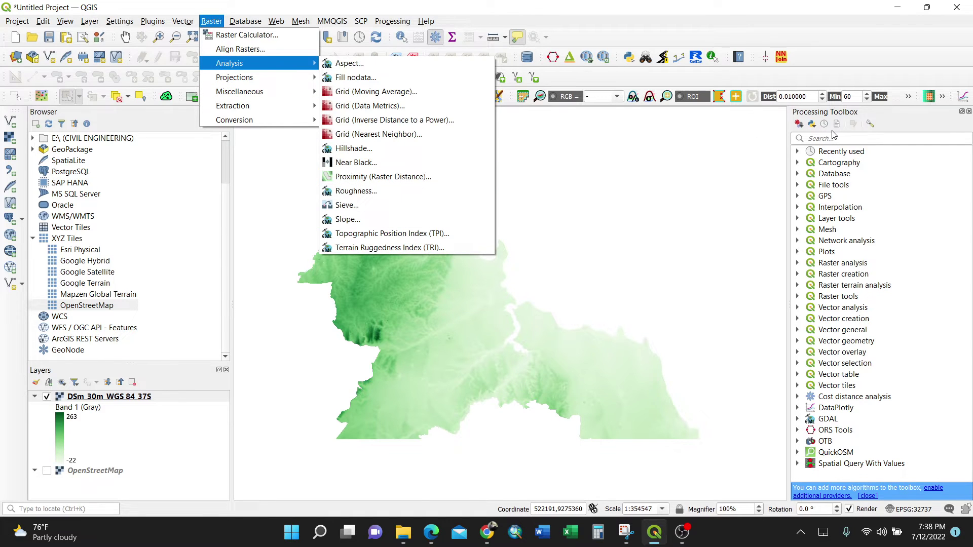
pyautogui.click(835, 138)
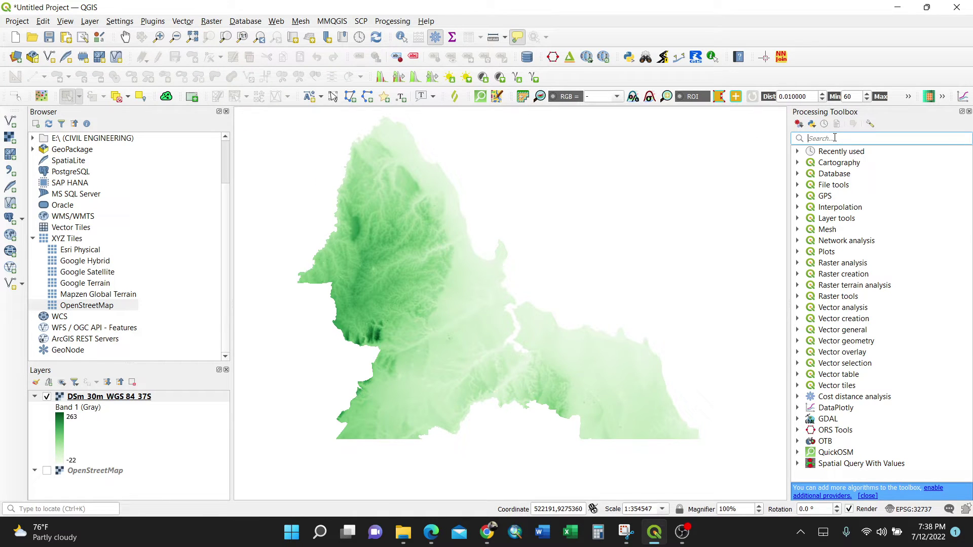
pyautogui.click(392, 22)
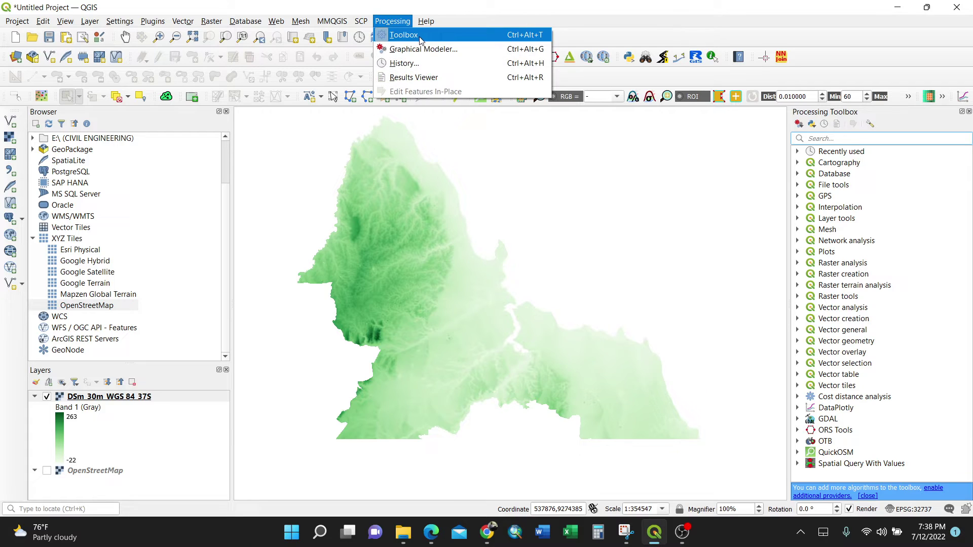
pyautogui.click(420, 35)
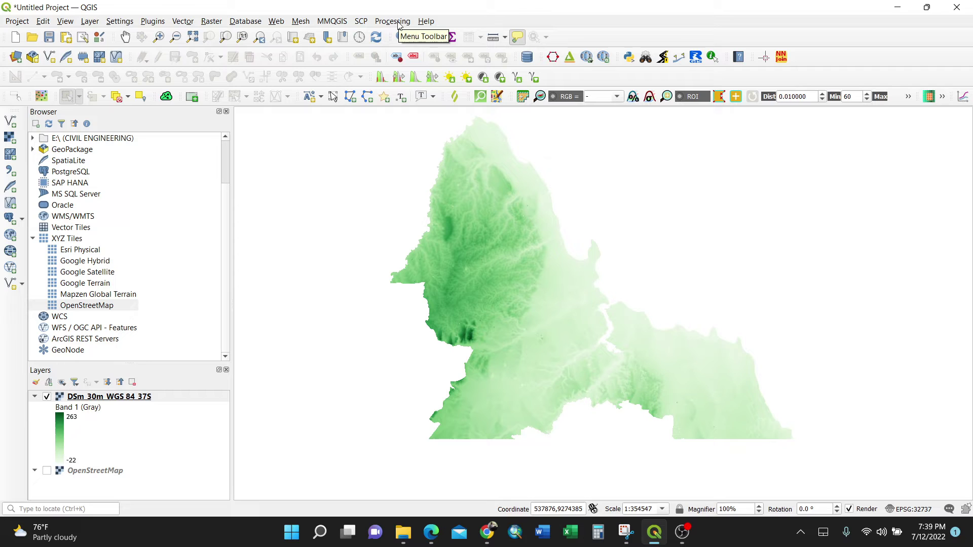
pyautogui.hotkey('ctrl', 'alt', 't')
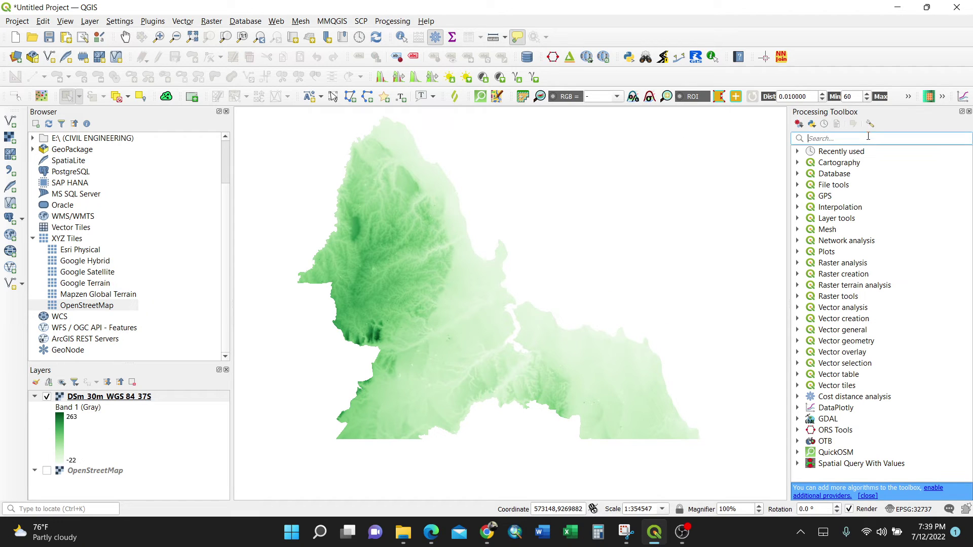
pyautogui.write('slope')
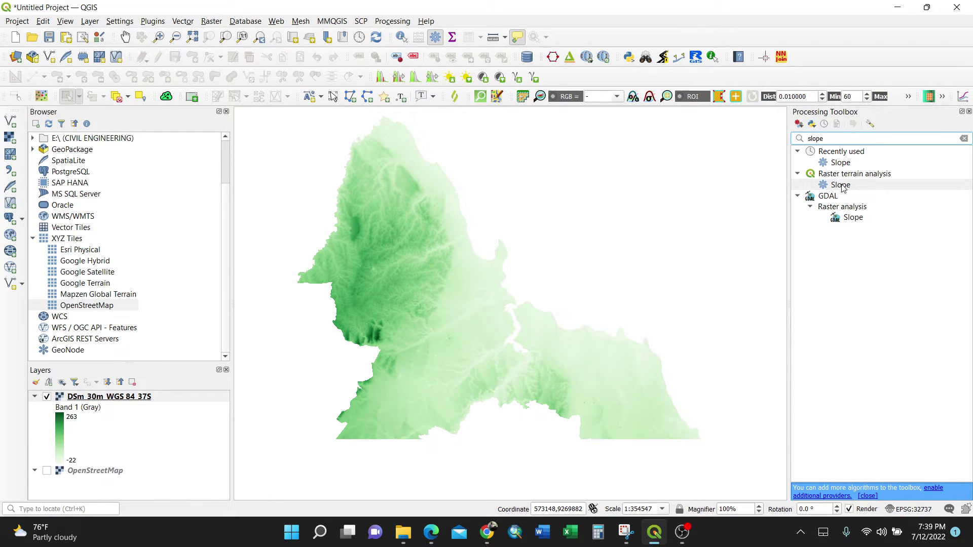
# - Run Raster terrain analysis > Slope on the DSm_30m DEM, adding a Slope layer
pyautogui.doubleClick(840, 185)
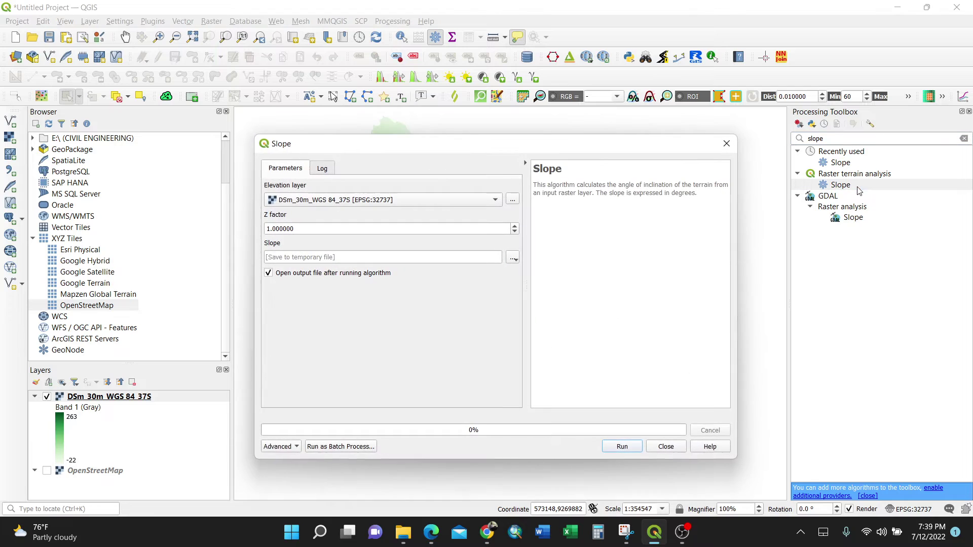
pyautogui.moveTo(462, 131); pyautogui.dragTo(560, 111)
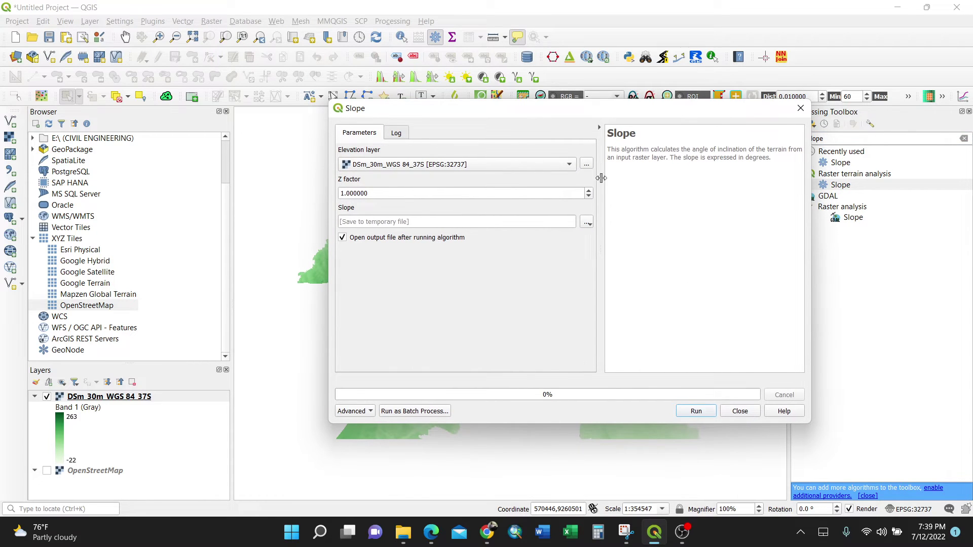
pyautogui.click(569, 164)
pyautogui.click(462, 175)
pyautogui.click(697, 411)
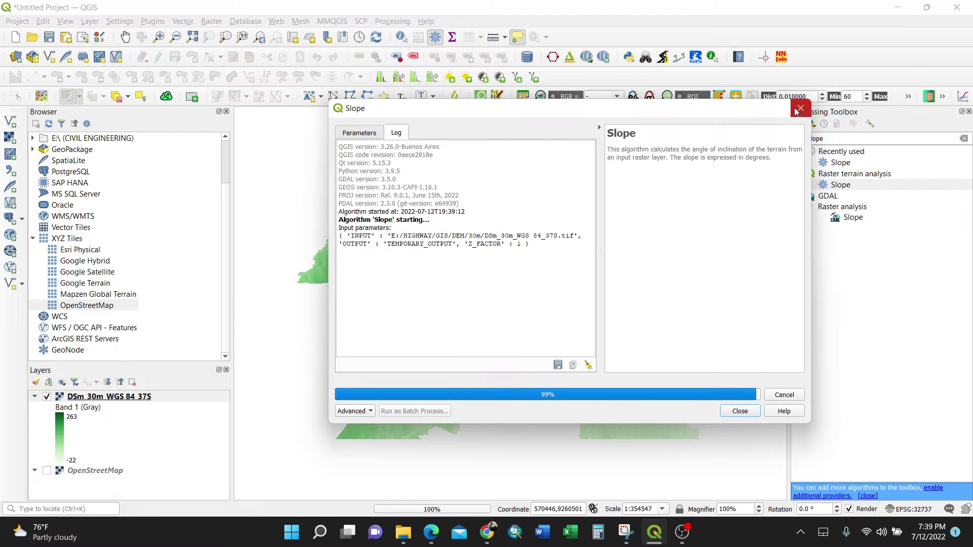
pyautogui.click(801, 108)
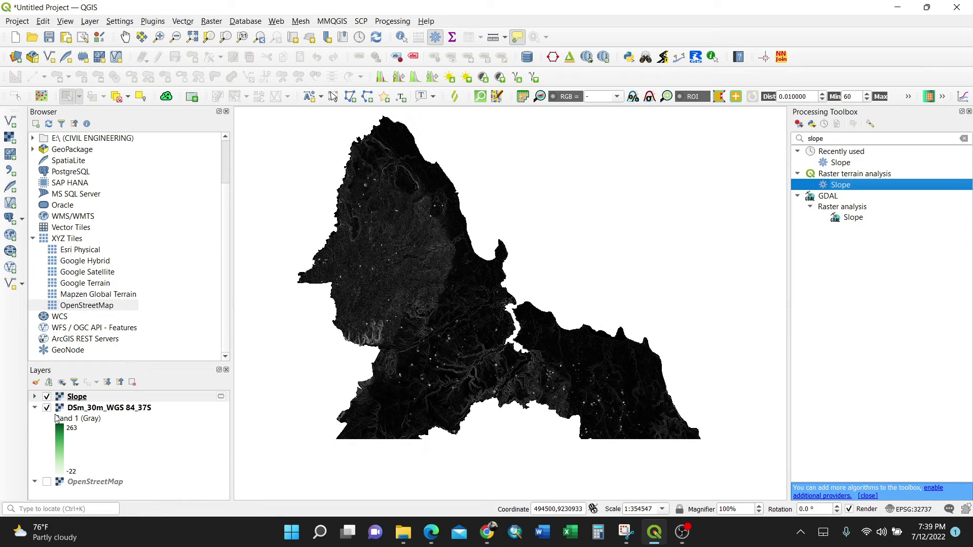
# - Toggle Slope and DSm_30m visibility to compare them, leaving only Slope shown with its 0–43.85 legend
pyautogui.click(47, 408)
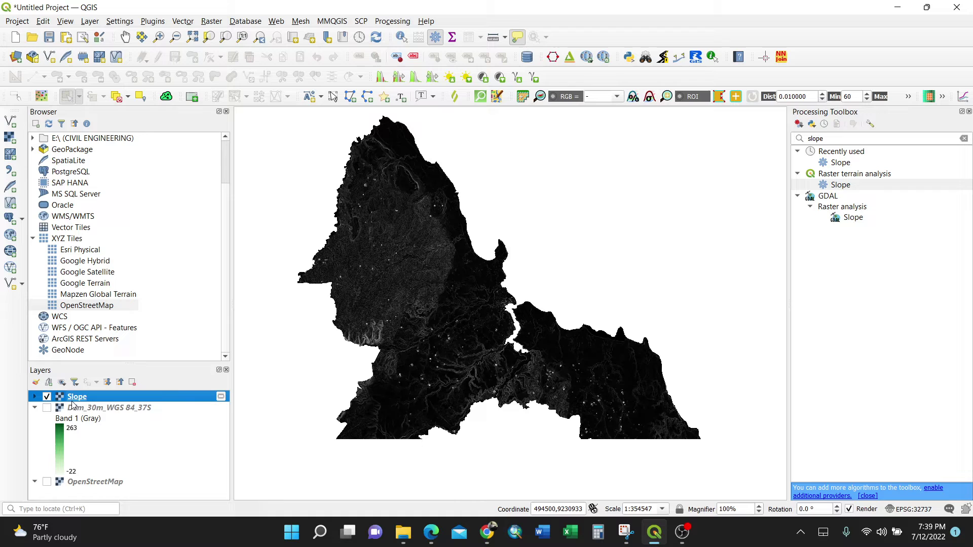
pyautogui.click(34, 397)
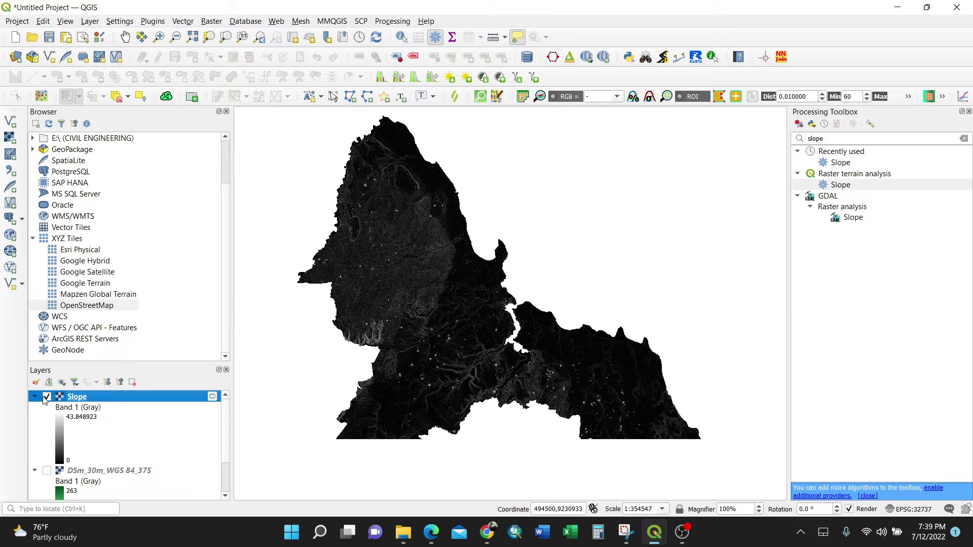
pyautogui.click(47, 397)
pyautogui.click(47, 471)
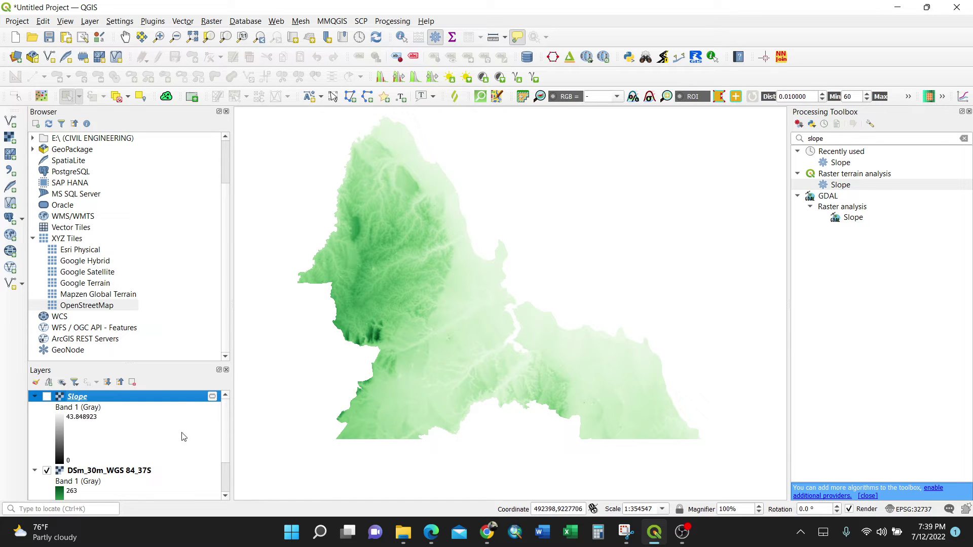
pyautogui.click(46, 397)
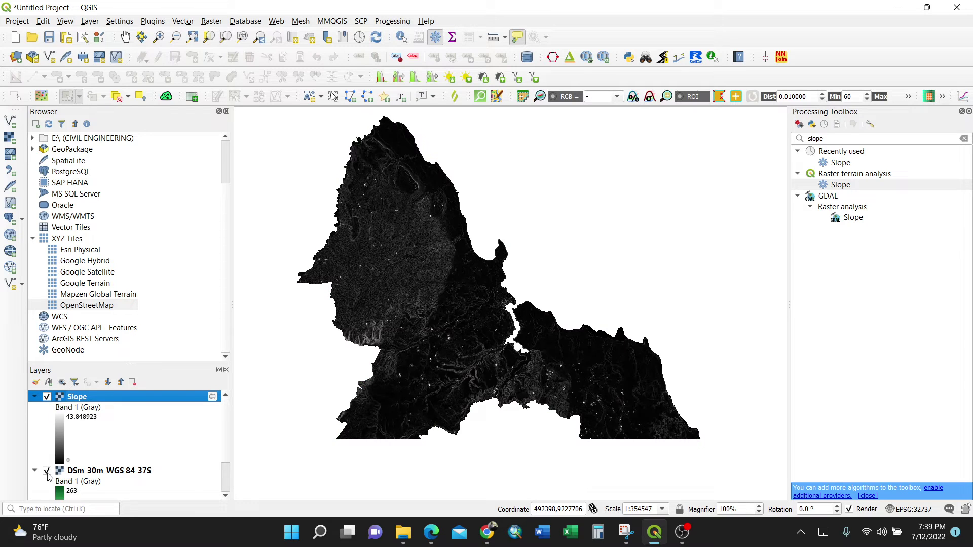
pyautogui.click(47, 470)
# - Set the Slope layer to Singleband pseudocolor rendering with the Spectral color ramp
pyautogui.rightClick(101, 399)
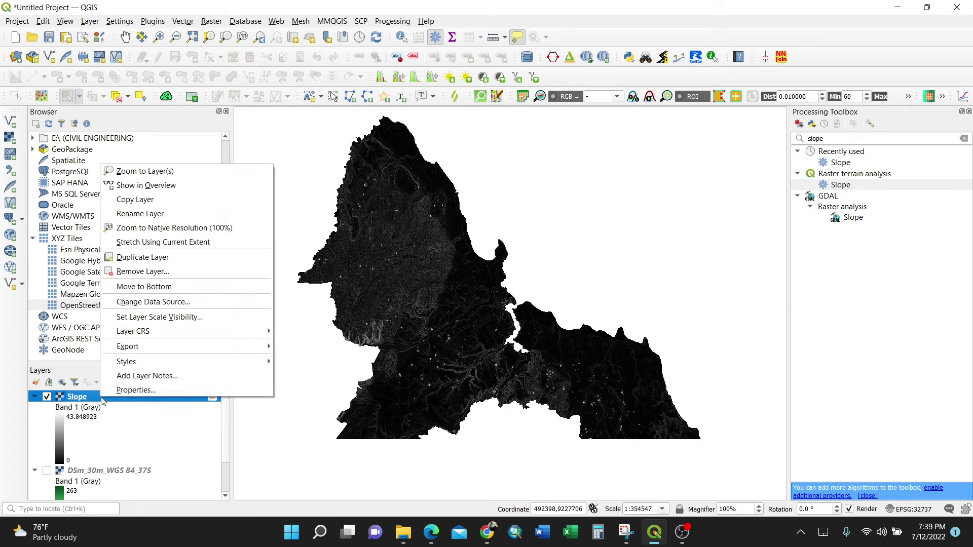
pyautogui.click(142, 394)
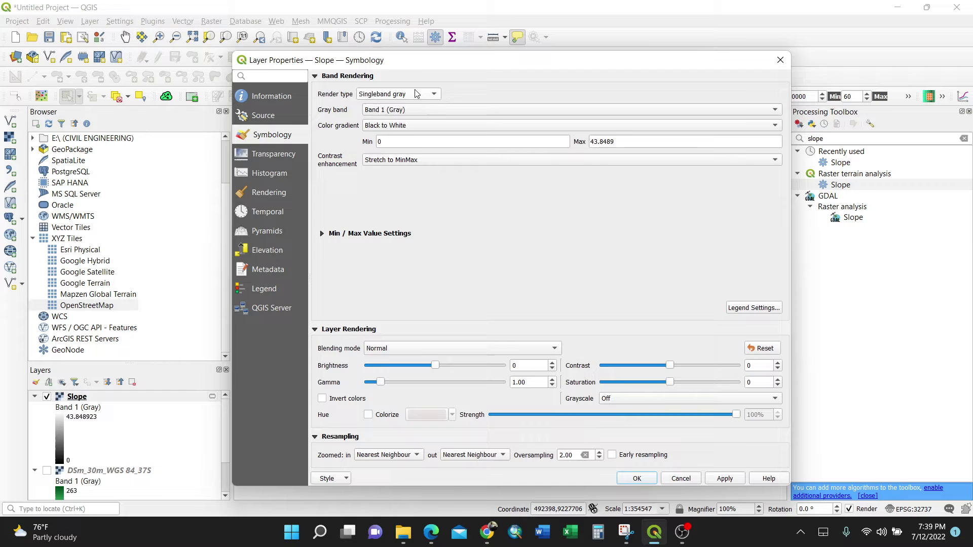
pyautogui.click(415, 93)
pyautogui.click(410, 110)
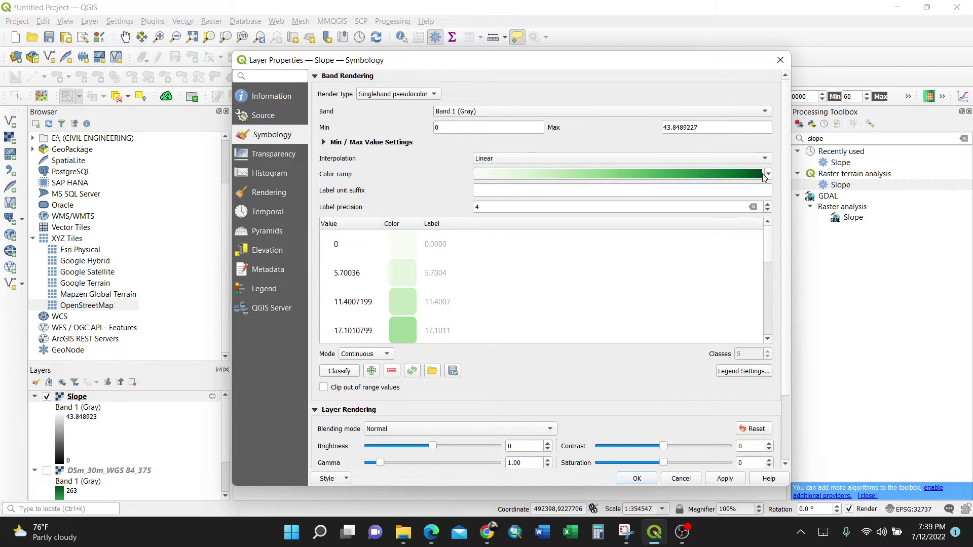
pyautogui.click(767, 174)
pyautogui.click(507, 329)
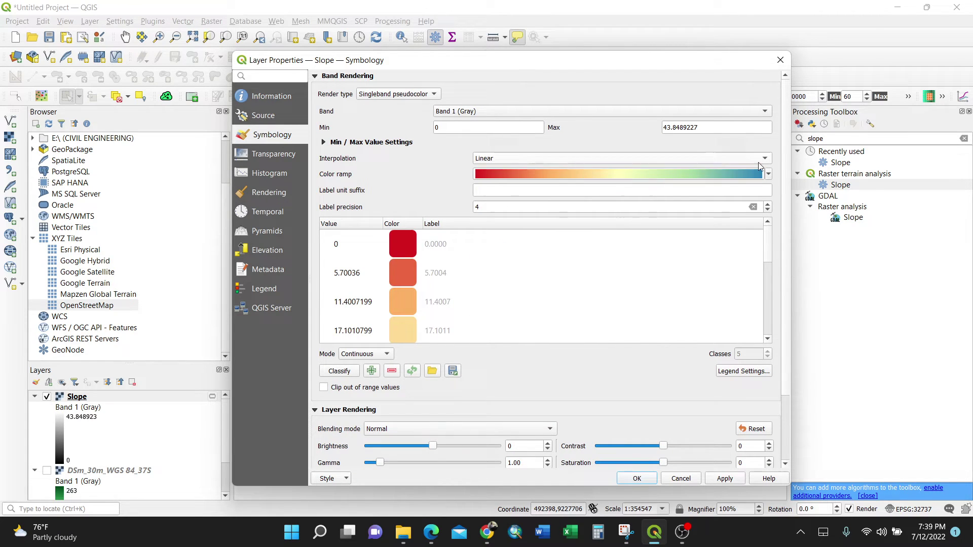
# - Invert the ramp to run blue to red and apply it to the Slope raster
pyautogui.click(767, 173)
pyautogui.click(525, 185)
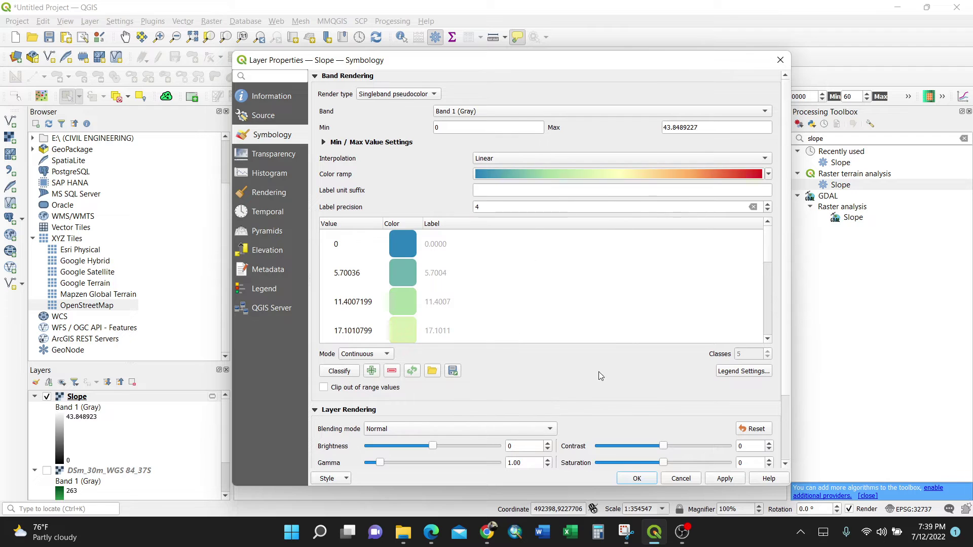
pyautogui.click(724, 479)
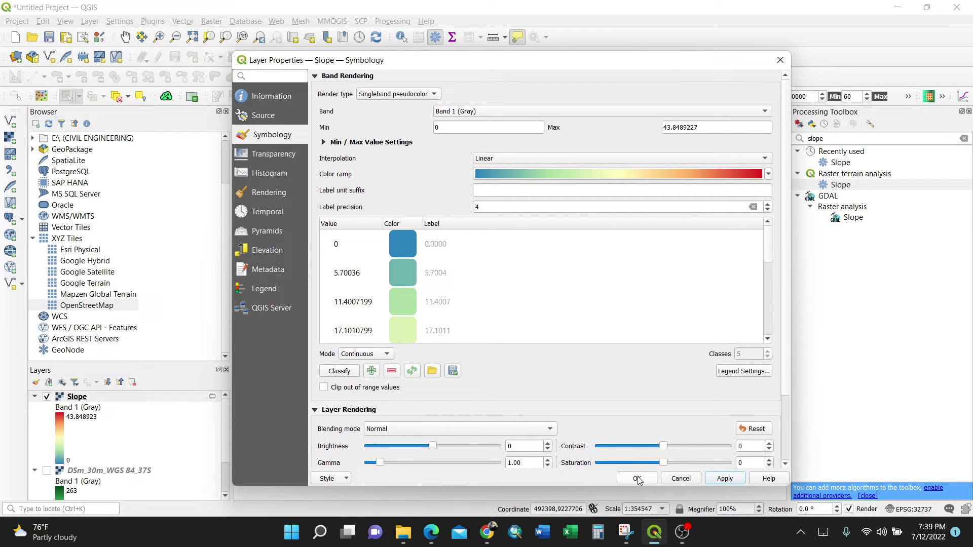
pyautogui.click(637, 479)
pyautogui.scroll(3, 372, 335)
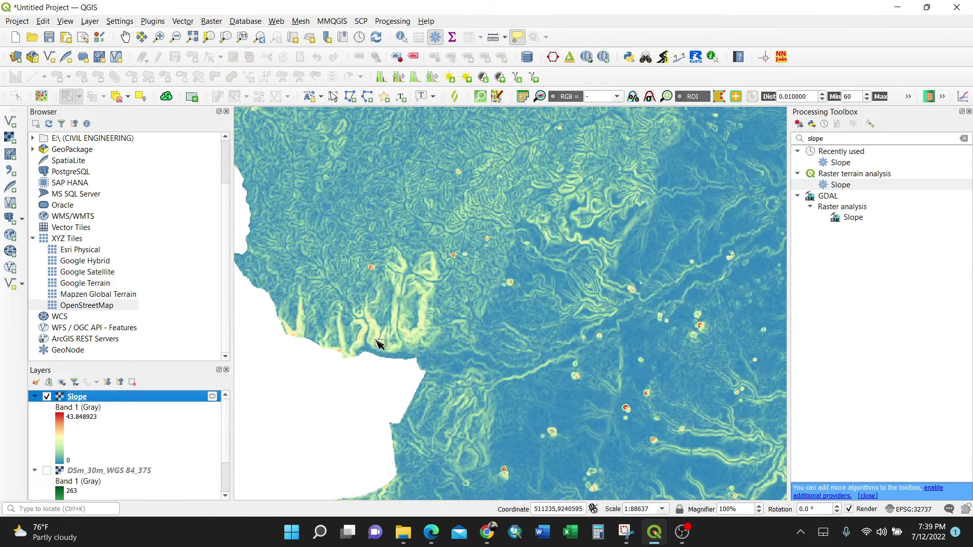
pyautogui.scroll(-3, 359, 347)
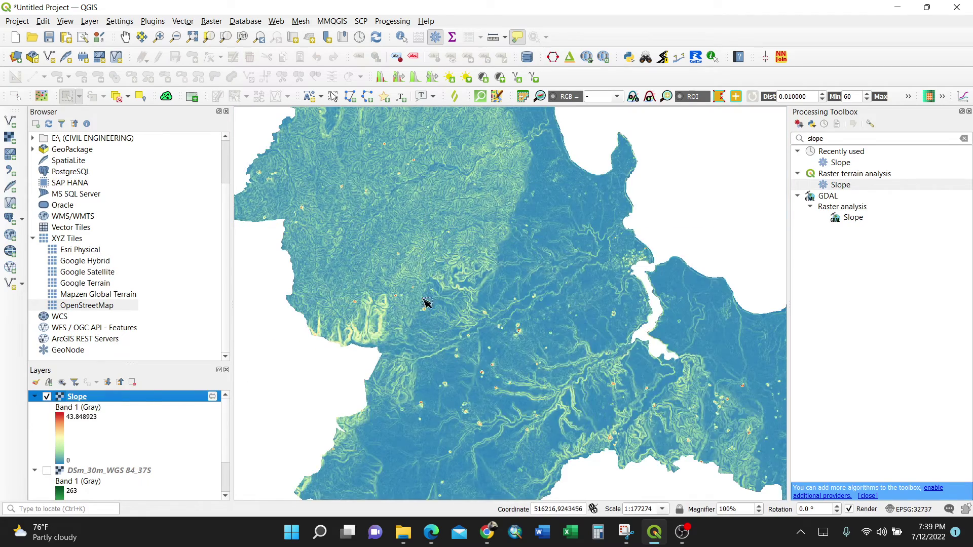
# - Pan the map to recentre the whole Slope raster in view
pyautogui.moveTo(396, 270)
pyautogui.mouseDown()
pyautogui.moveTo(378, 363)
pyautogui.moveTo(405, 290)
pyautogui.moveTo(390, 283)
pyautogui.mouseUp()
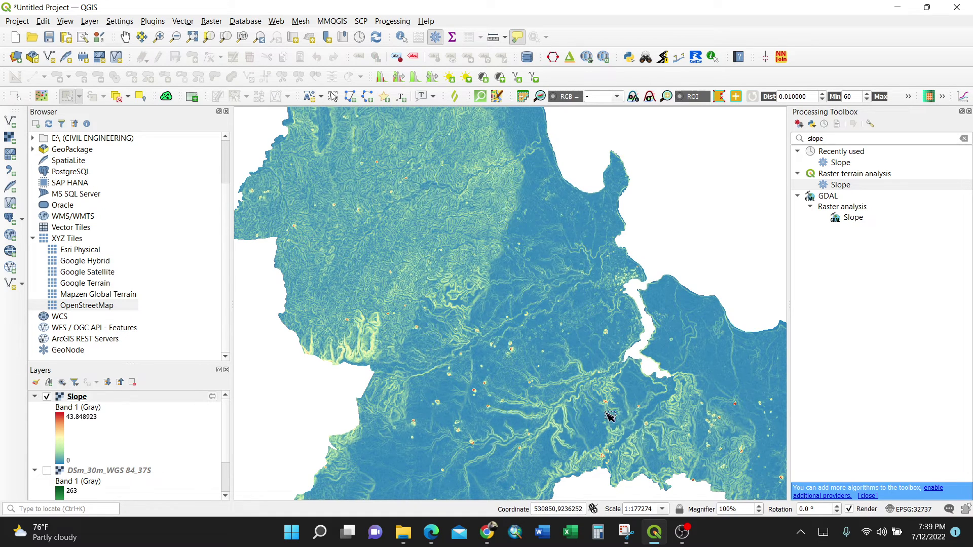
pyautogui.scroll(-1, 486, 305)
pyautogui.moveTo(474, 304); pyautogui.dragTo(344, 359)
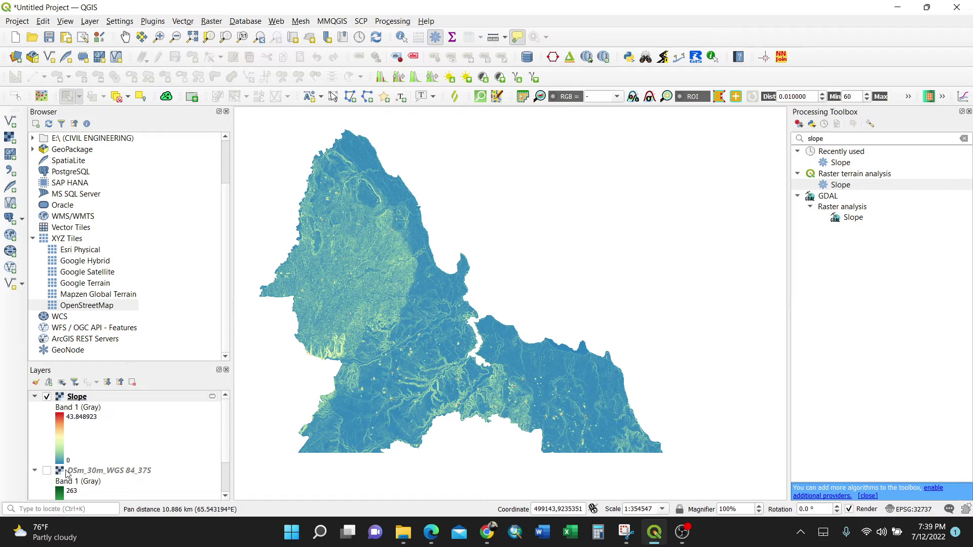
pyautogui.scroll(-1, 67, 473)
# - Turn on the OpenStreetMap basemap and pan around the coastline, bay and inland slopes
pyautogui.click(47, 496)
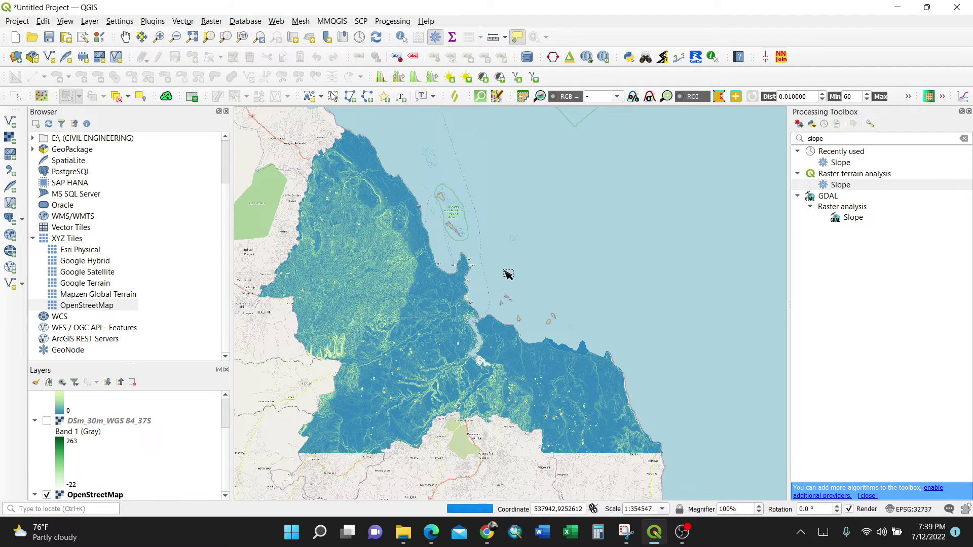
pyautogui.scroll(1, 517, 271)
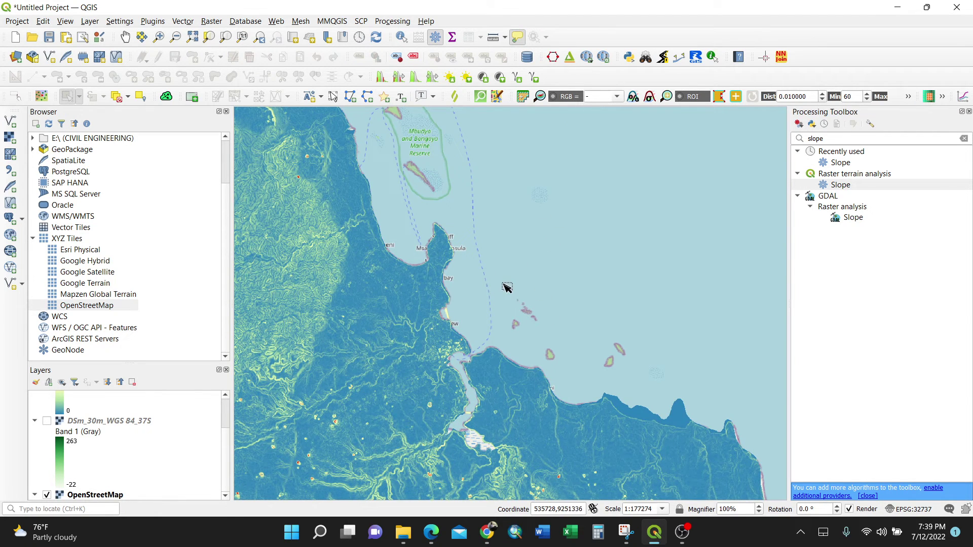
pyautogui.scroll(1, 528, 257)
pyautogui.scroll(-1, 522, 200)
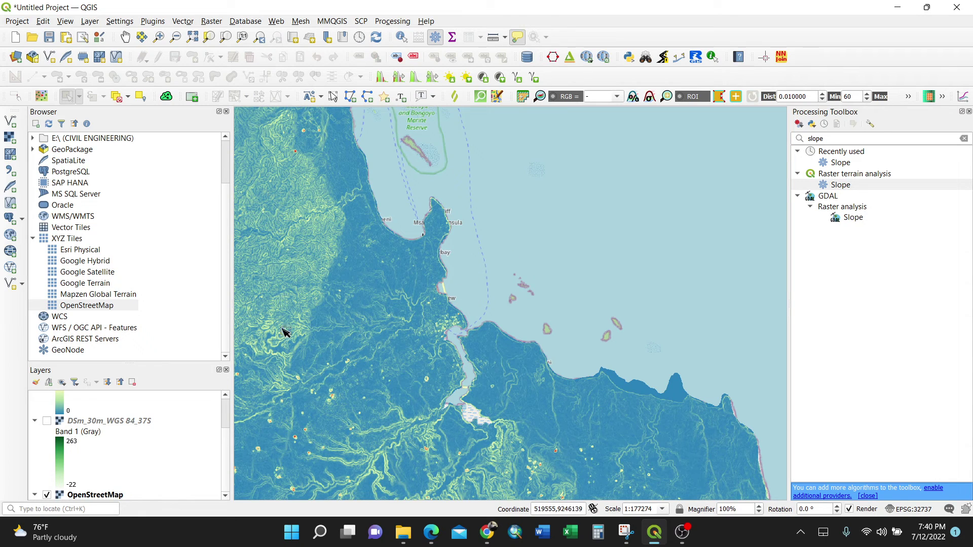
pyautogui.moveTo(286, 334); pyautogui.dragTo(411, 293)
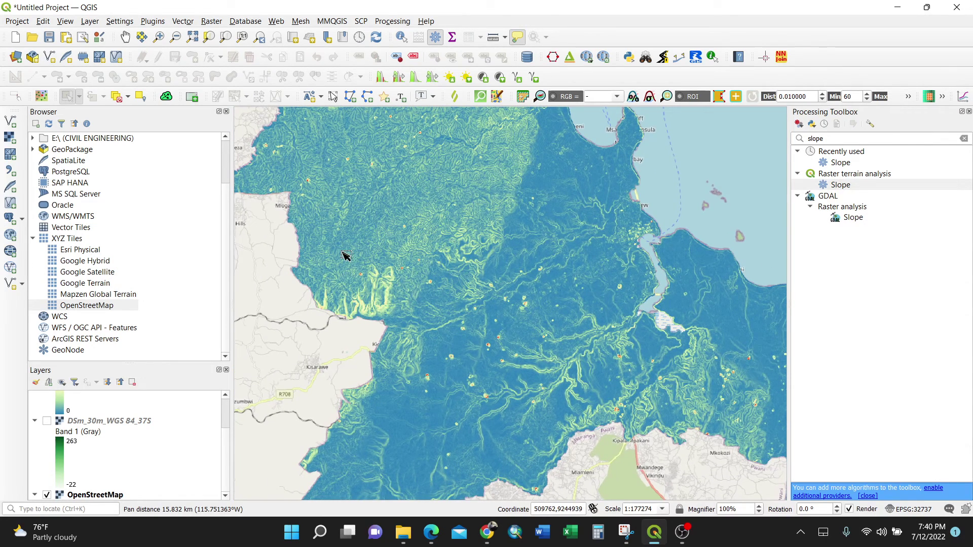
pyautogui.moveTo(514, 281); pyautogui.dragTo(467, 342)
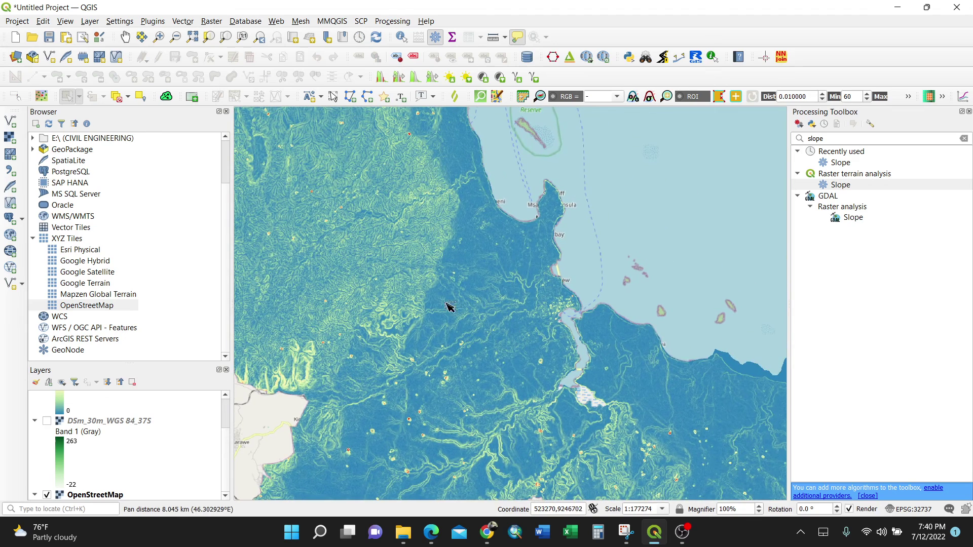
pyautogui.moveTo(456, 297); pyautogui.dragTo(501, 341)
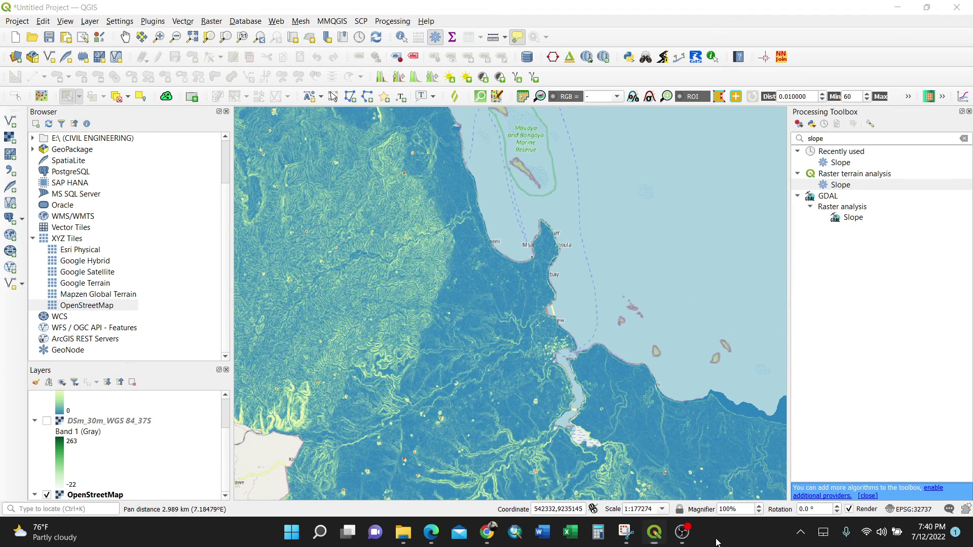